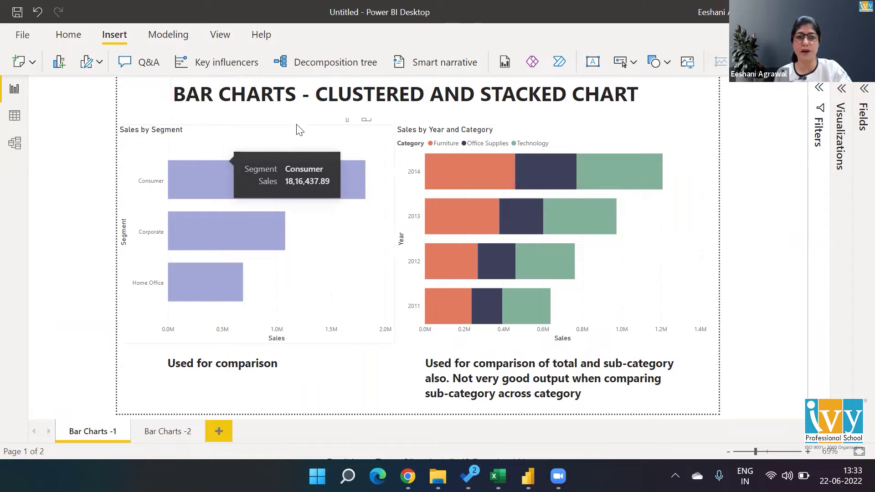
Step: Glance at the 100% stacked page, then read bar tooltips on the clustered and stacked charts page
click(149, 434)
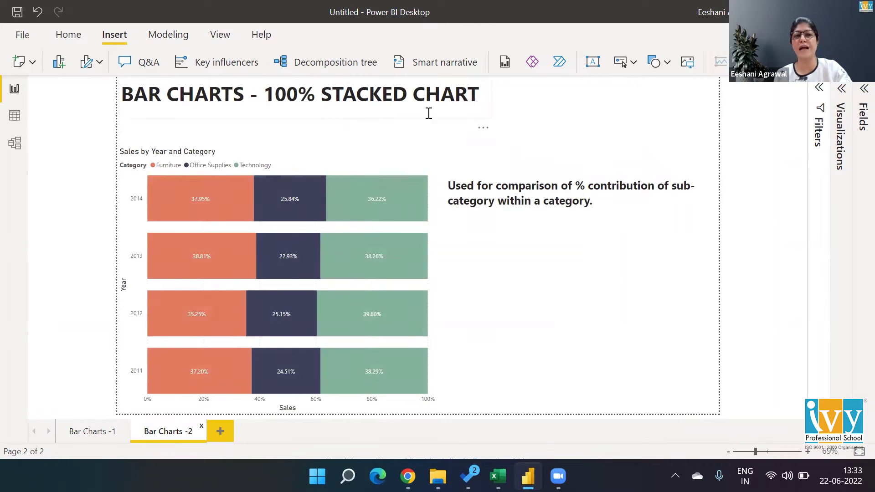
click(82, 436)
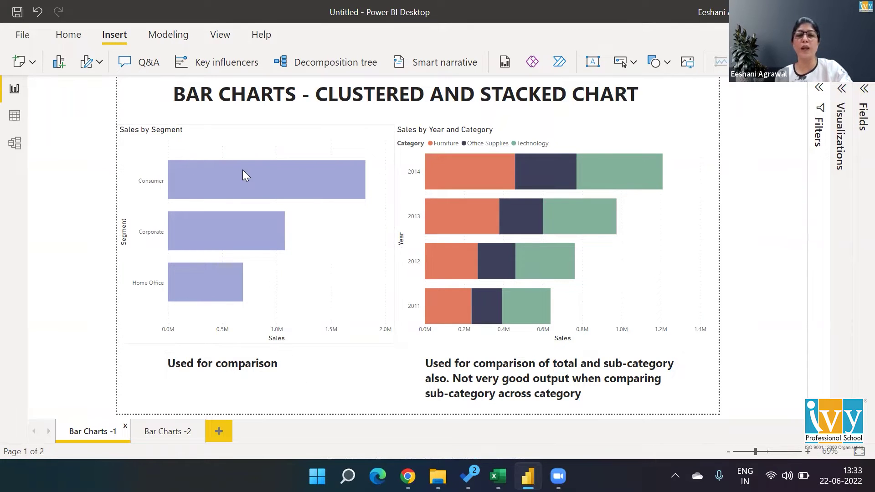
mouse_move(270, 243)
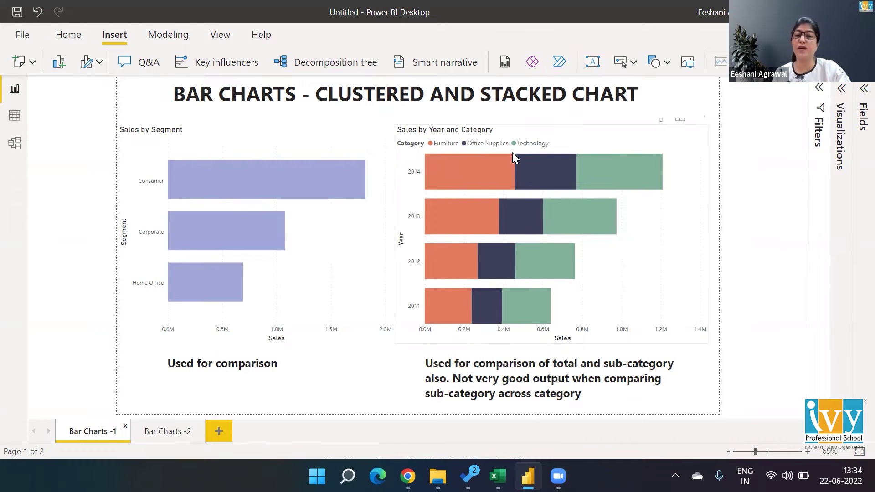
mouse_move(469, 268)
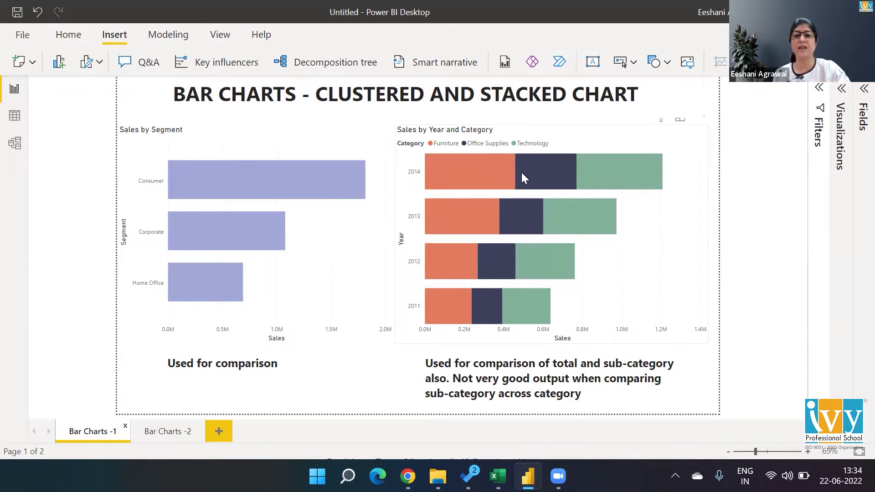
mouse_move(611, 173)
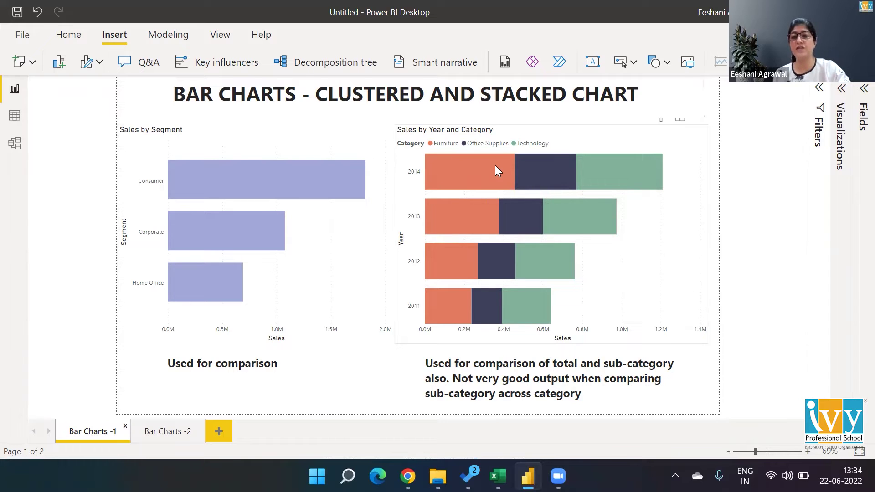
mouse_move(500, 167)
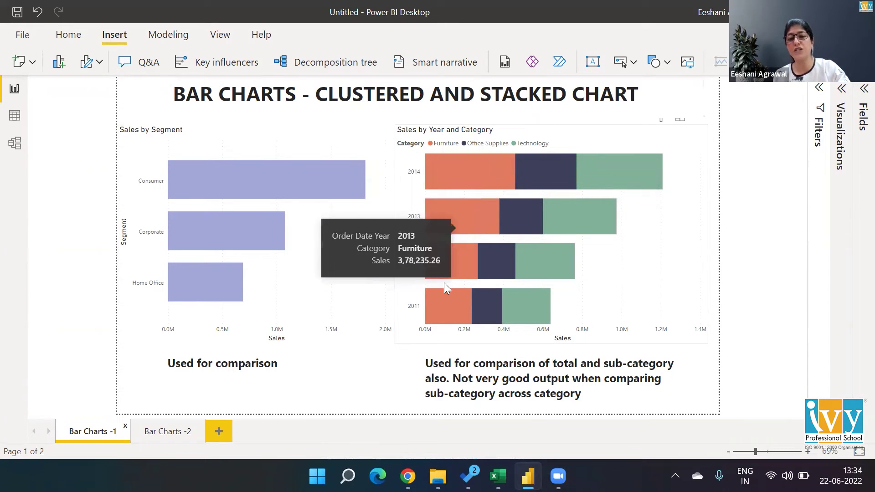
mouse_move(452, 315)
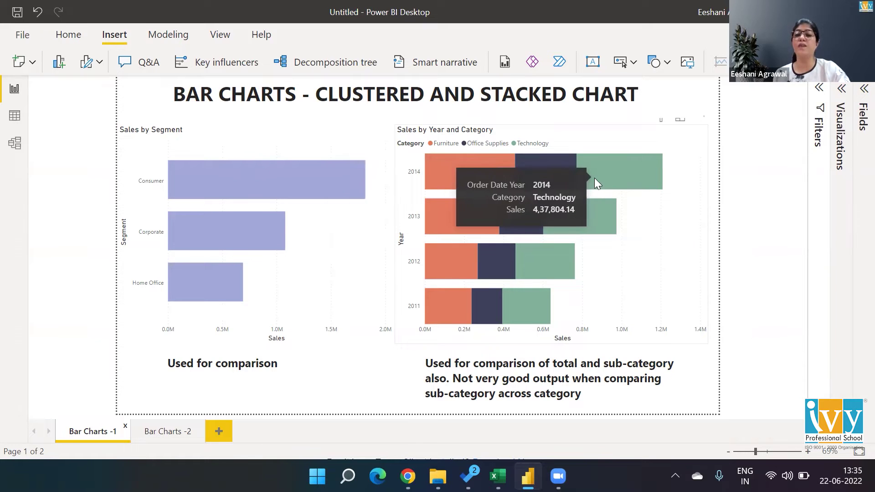
mouse_move(568, 216)
mouse_move(519, 312)
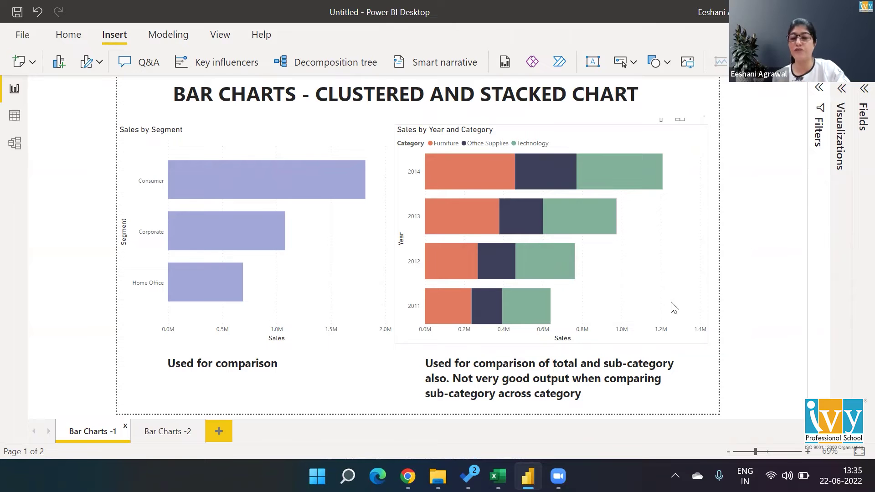
Step: Switch to Bar Charts -2 and read the tooltips on its 100% stacked bars
click(165, 433)
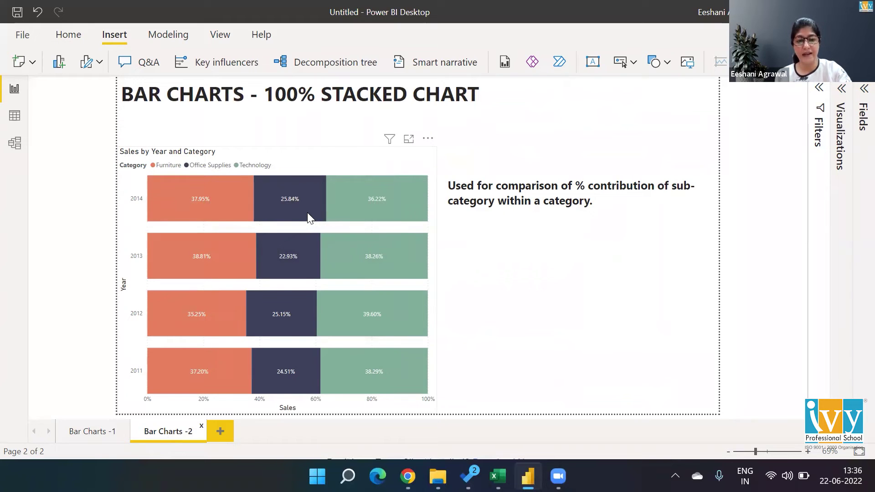
mouse_move(308, 214)
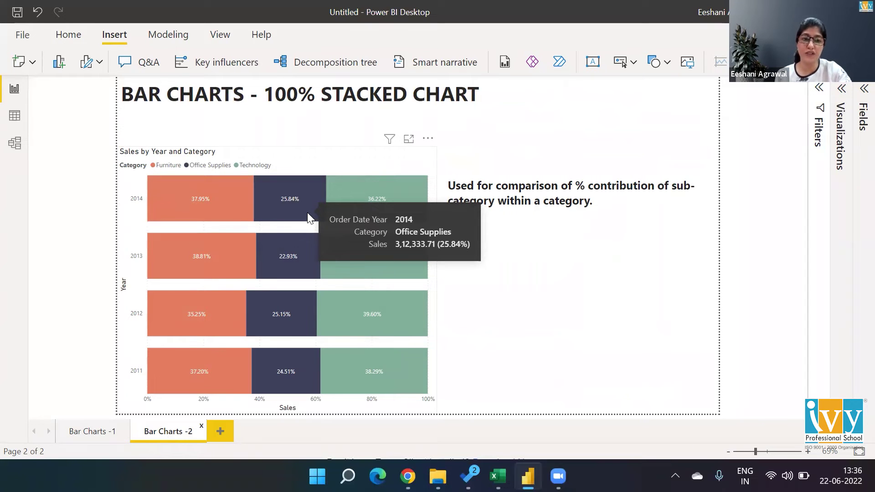
mouse_move(258, 261)
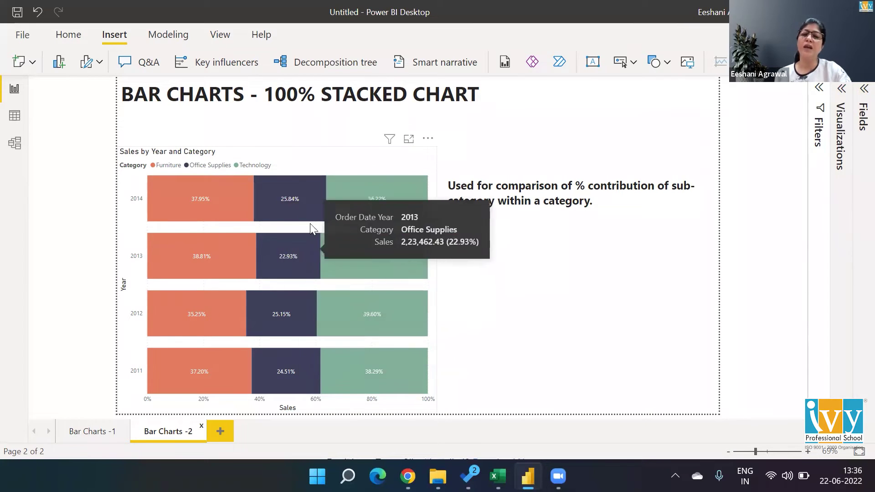
mouse_move(215, 207)
mouse_move(352, 209)
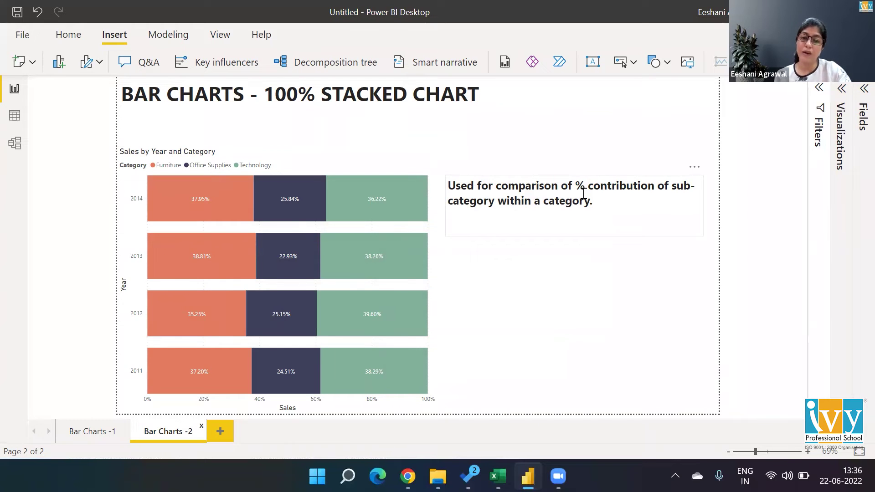
Step: Add blank Page 1 and show the Fields and Visualizations panes
click(220, 431)
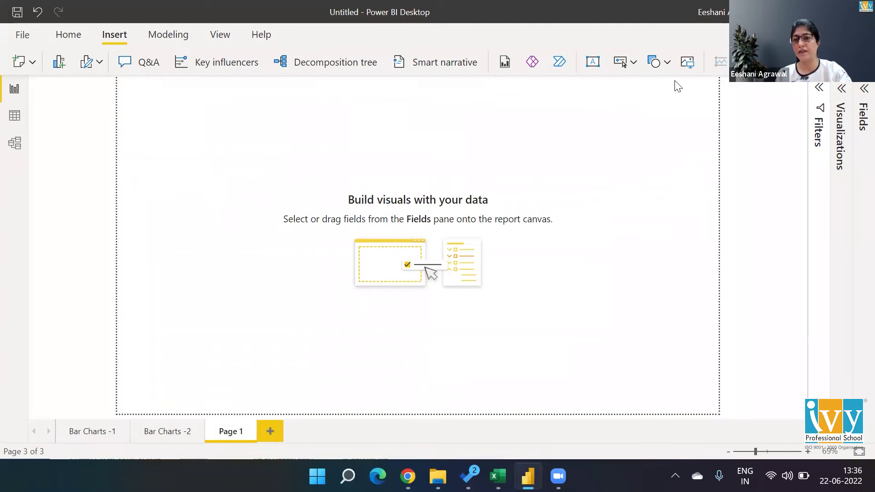
click(864, 88)
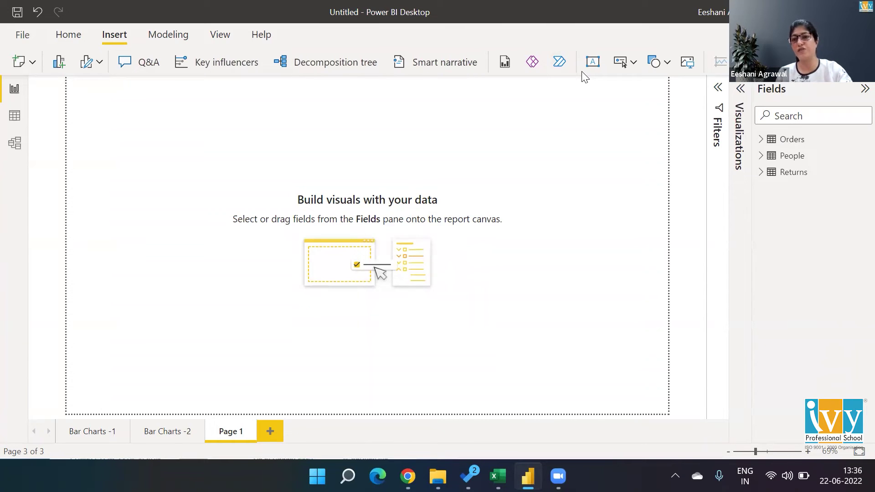
click(739, 90)
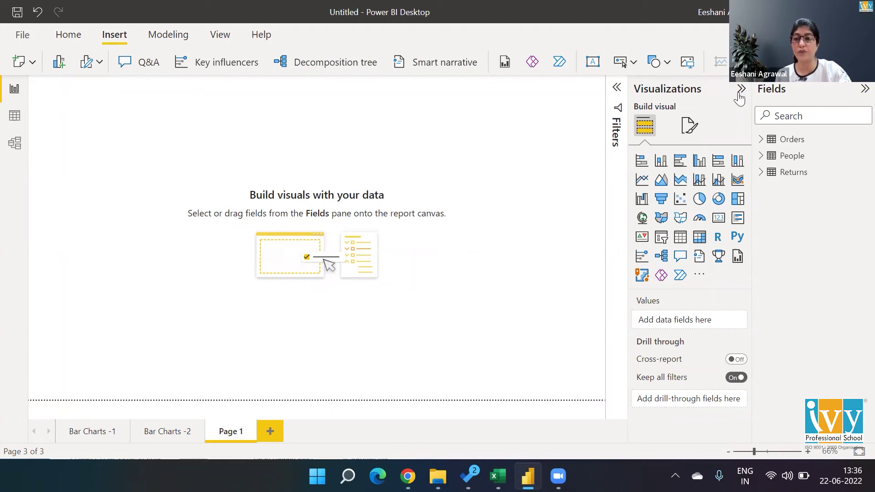
Step: Build an enlarged clustered bar chart with Category on the vertical axis and Sales on the horizontal axis
click(677, 167)
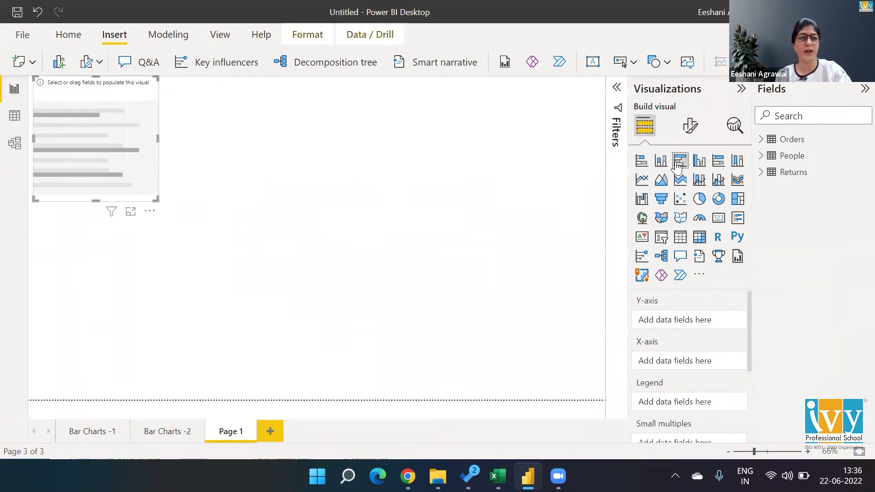
click(761, 140)
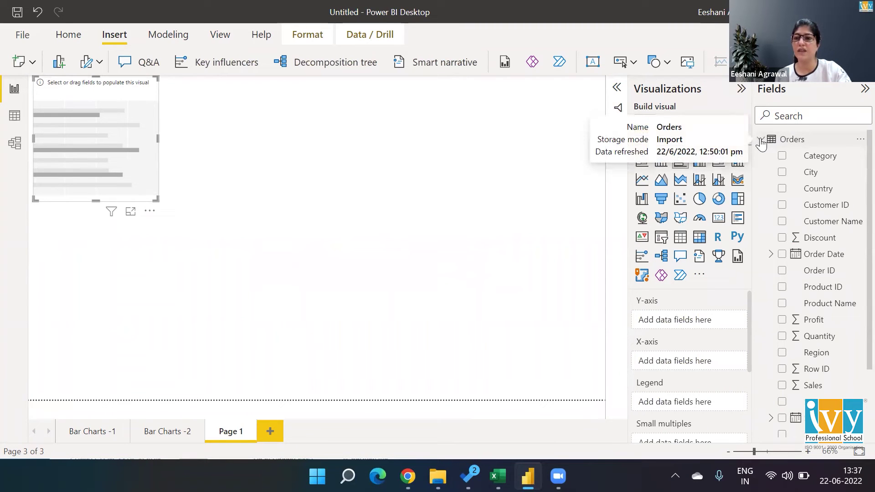
click(782, 156)
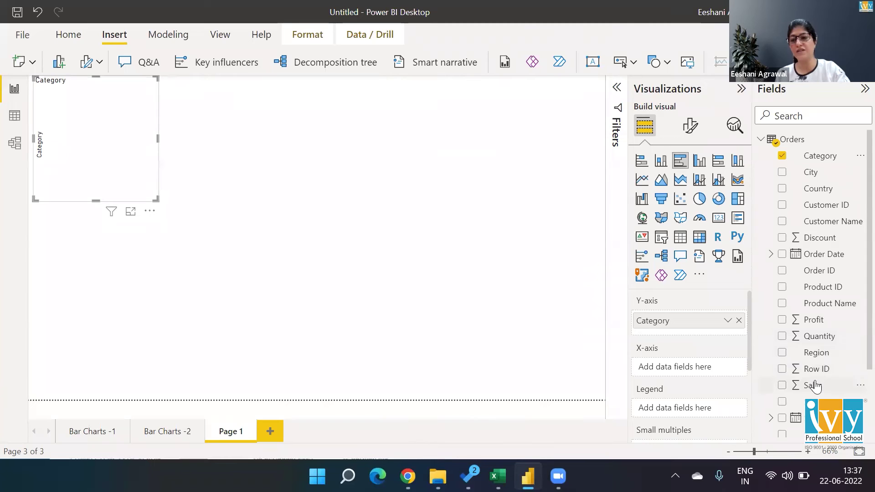
drag(813, 385, 746, 378)
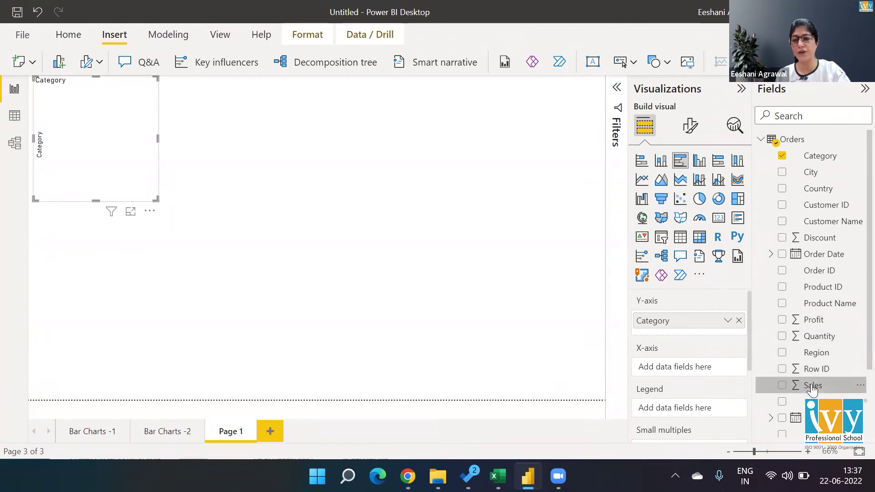
drag(812, 386, 686, 371)
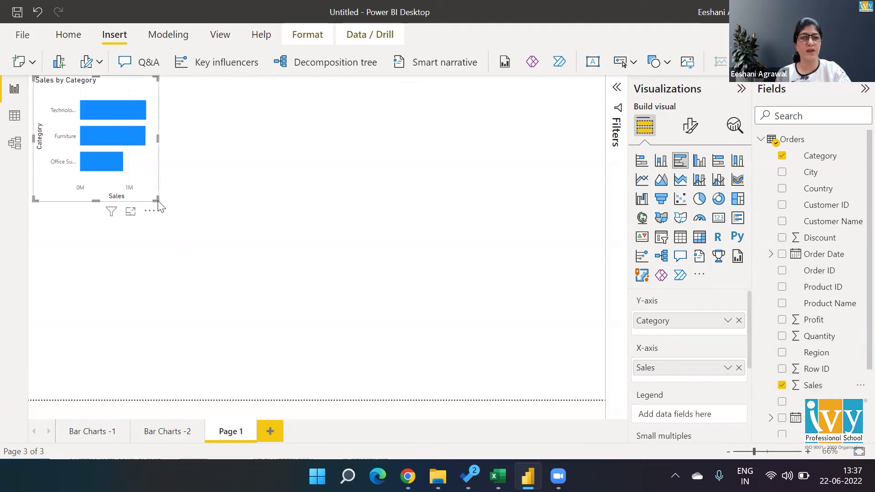
drag(155, 199, 314, 315)
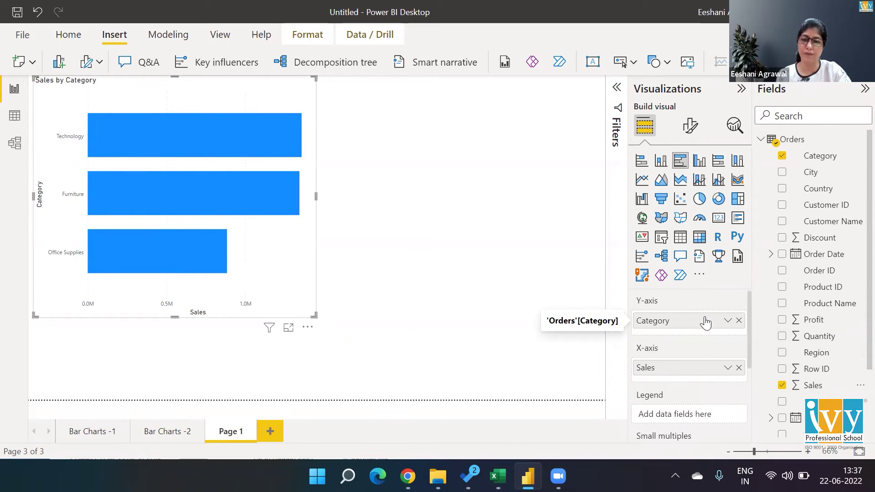
Step: Add Page 2 with an enlarged stacked bar chart, Y-axis Order Date reduced to Year only
click(266, 433)
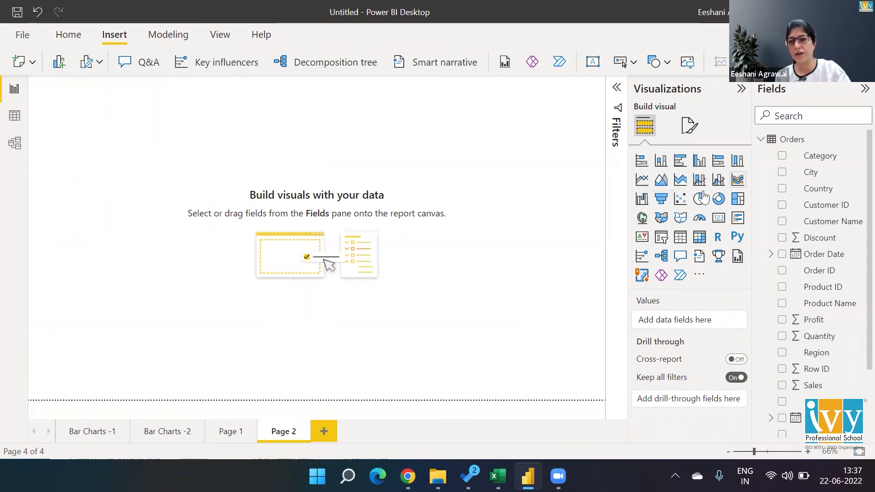
click(642, 165)
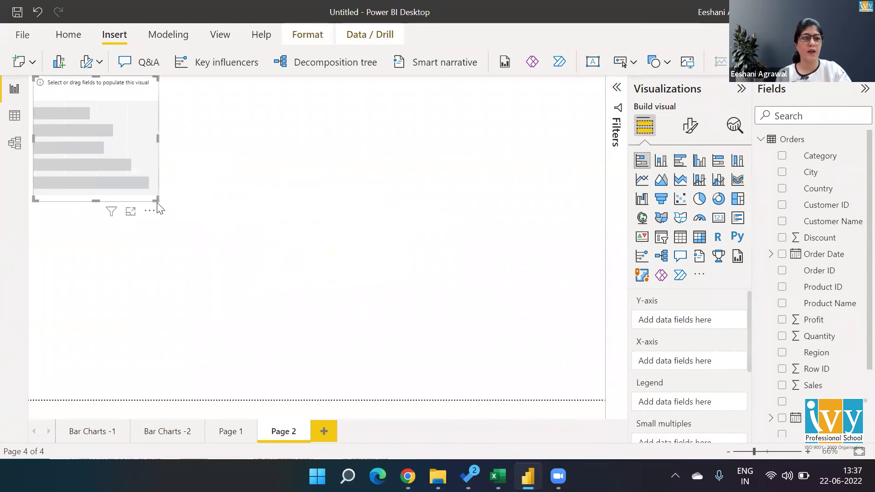
drag(155, 199, 321, 366)
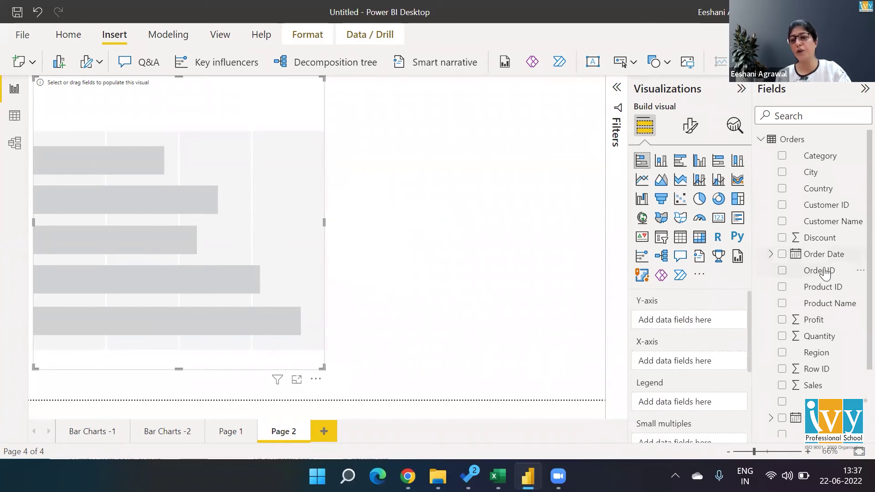
drag(825, 260, 705, 328)
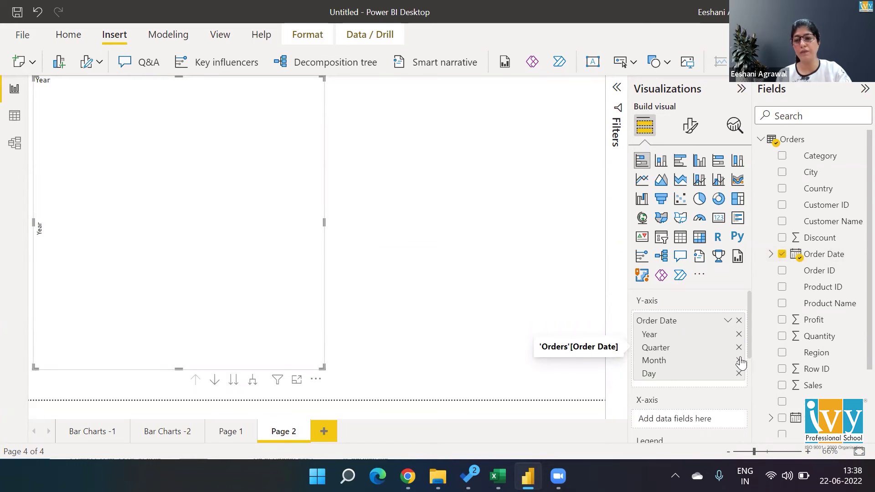
click(738, 360)
click(738, 360)
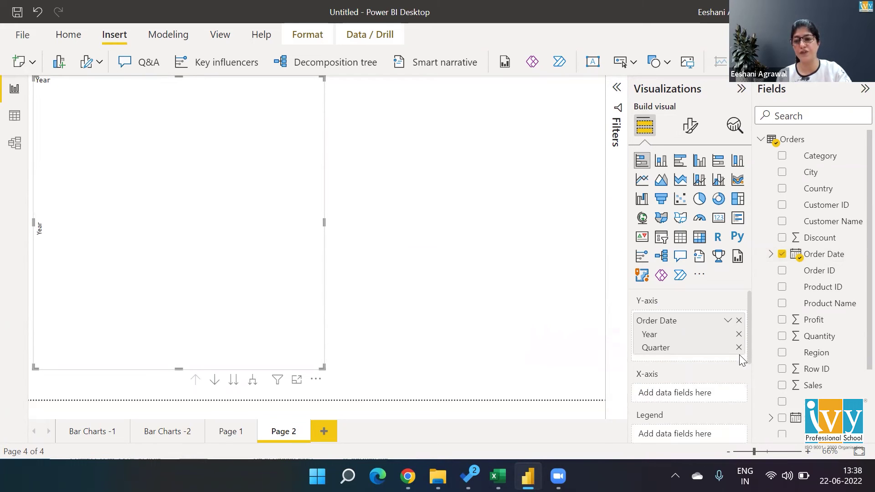
click(739, 347)
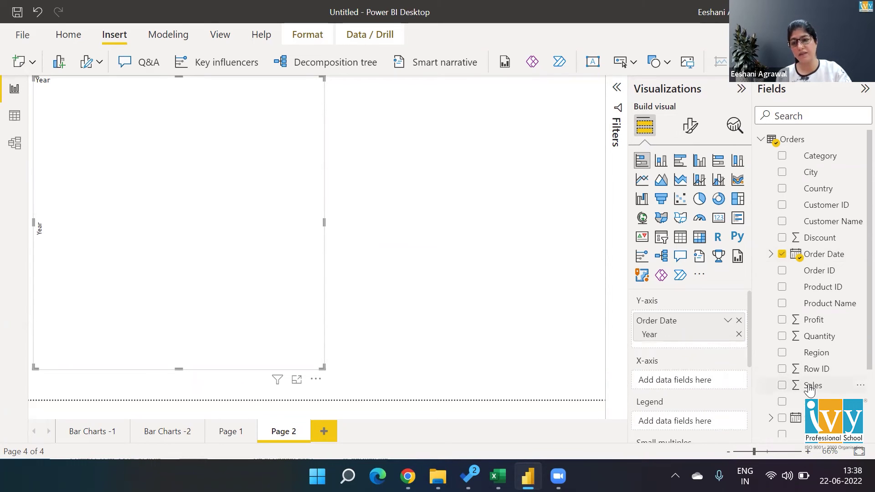
Step: Plot Sales on the X-axis with Category as the legend, then add blank Page 3
drag(808, 385, 694, 381)
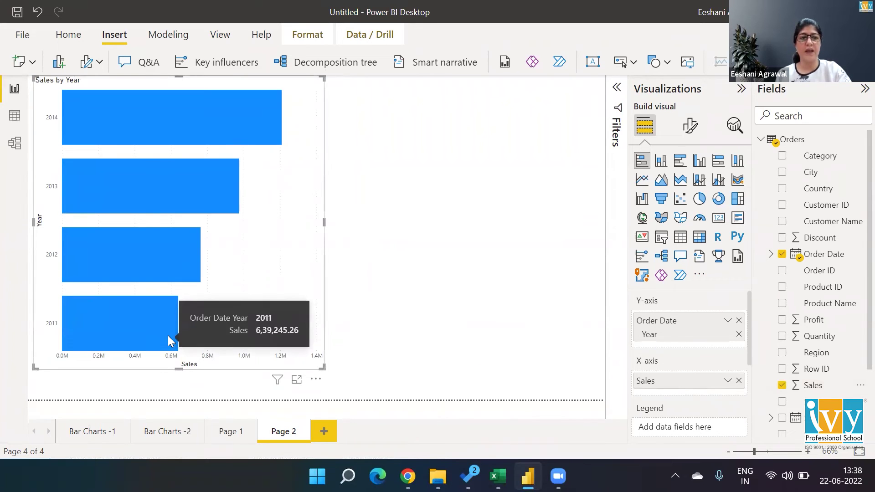
mouse_move(113, 131)
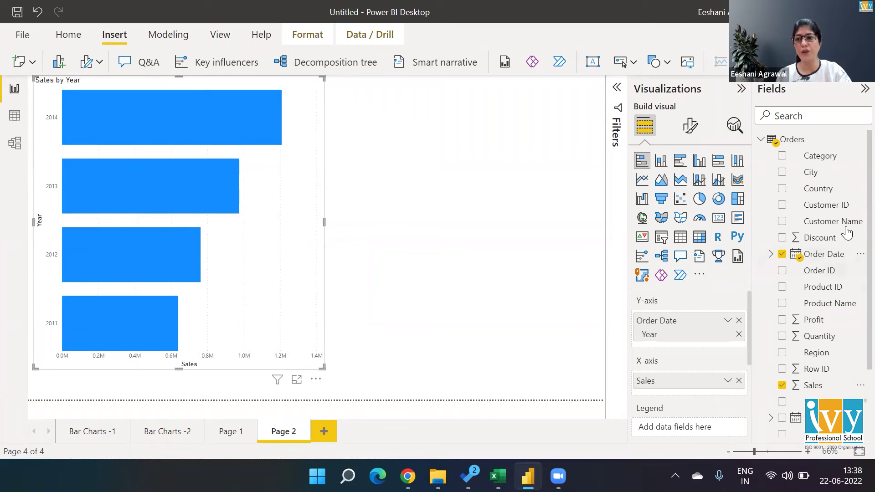
drag(825, 160, 705, 432)
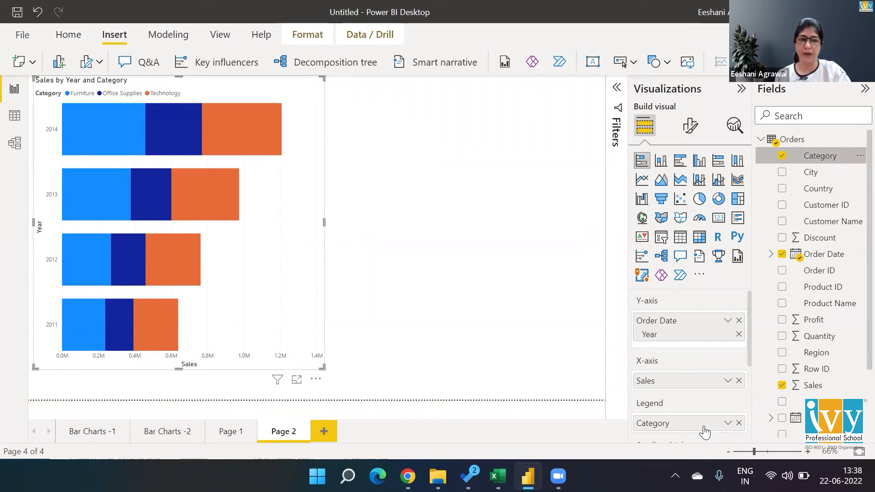
click(323, 431)
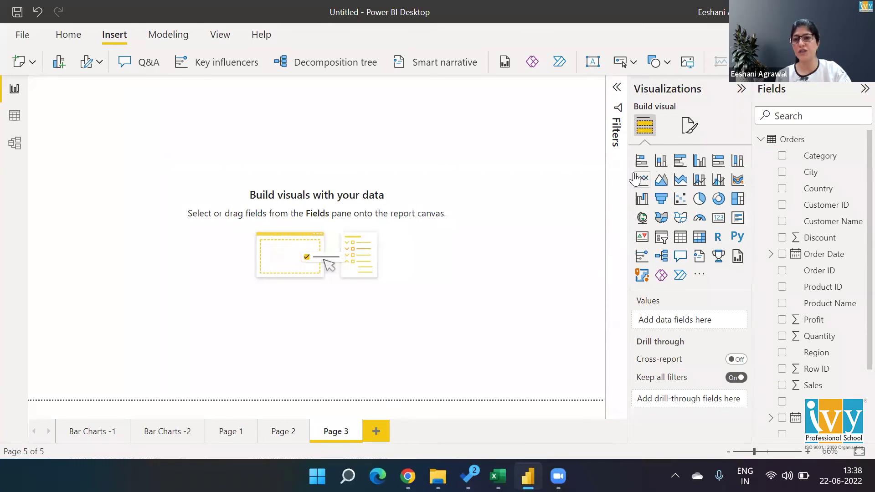
Step: Insert and enlarge a 100% stacked bar chart, keeping only Year from Order Date on the Y-axis
click(718, 163)
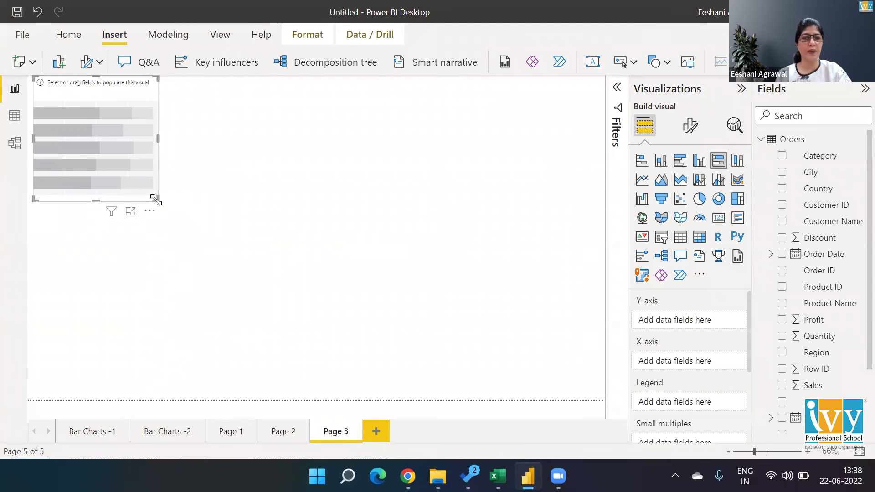
drag(156, 200, 234, 259)
drag(301, 344, 337, 388)
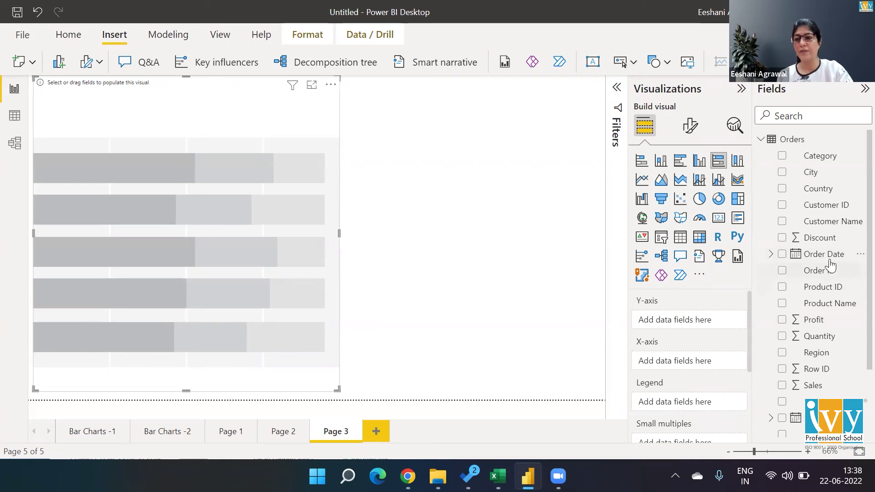
drag(829, 259, 709, 324)
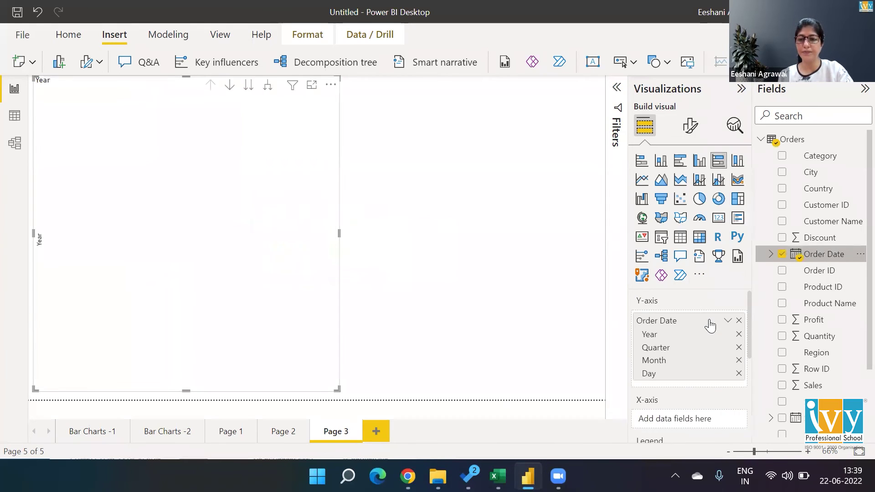
click(739, 348)
click(738, 348)
click(739, 347)
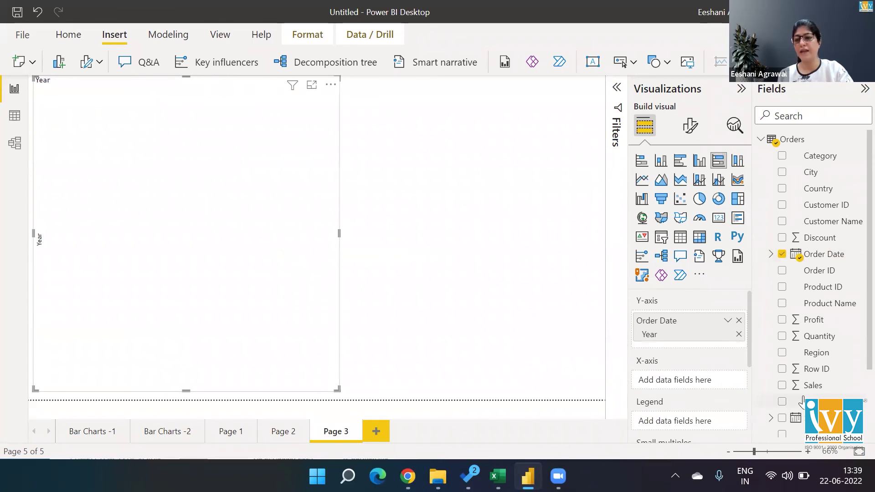
Step: Put Sales on the X-axis and Category in the Legend so each 2011–2014 bar totals 100%
drag(815, 385, 685, 380)
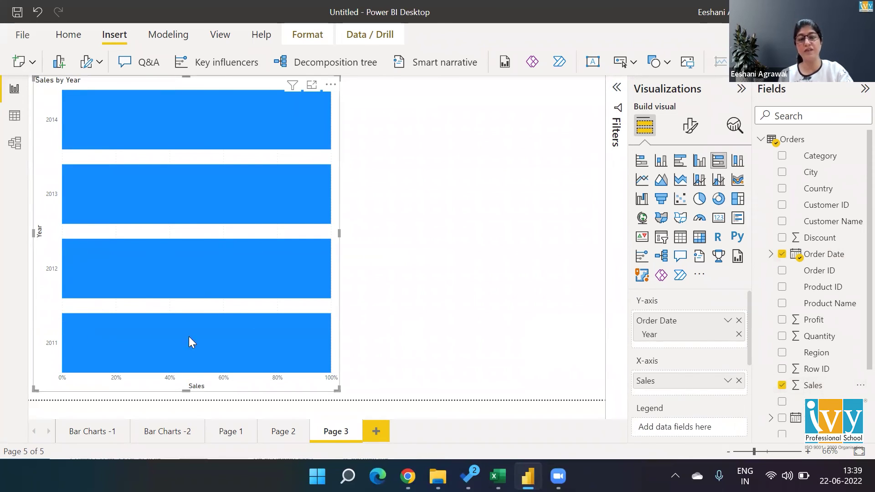
mouse_move(325, 356)
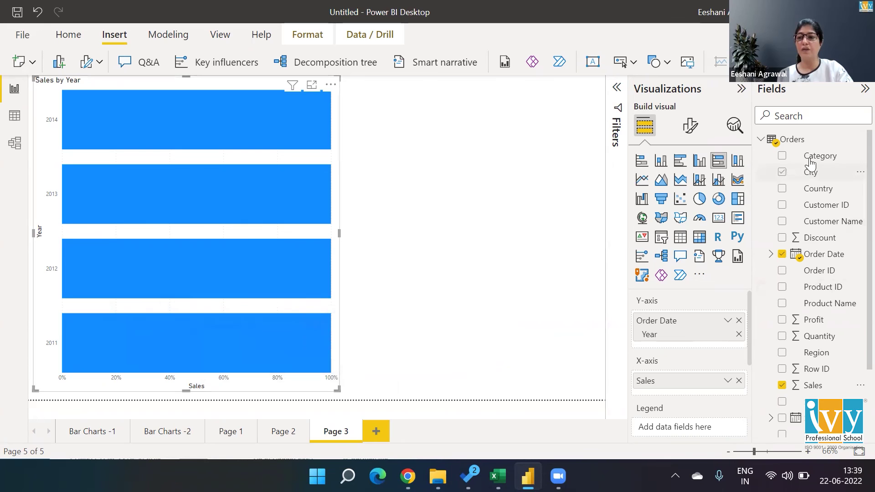
drag(819, 161, 698, 431)
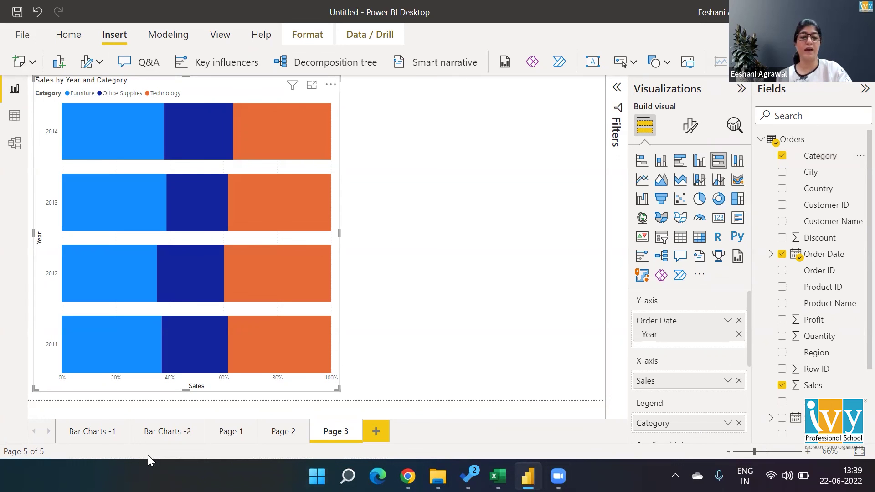
Step: Go to Bar Charts -1, then Bar Charts -2 with its percentage-labelled 100% stacked chart
click(109, 438)
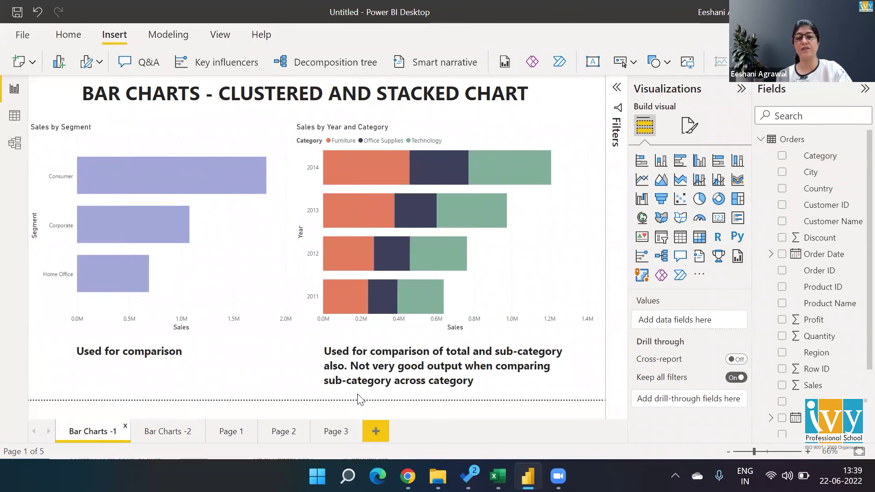
click(172, 433)
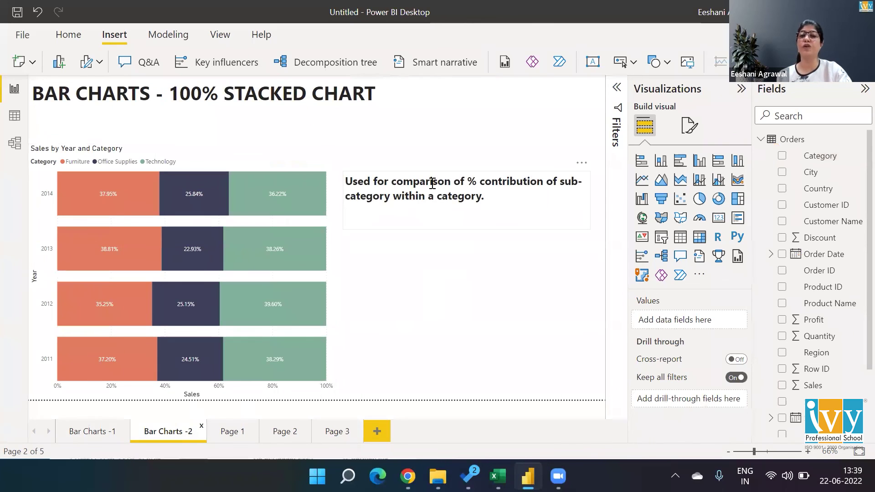